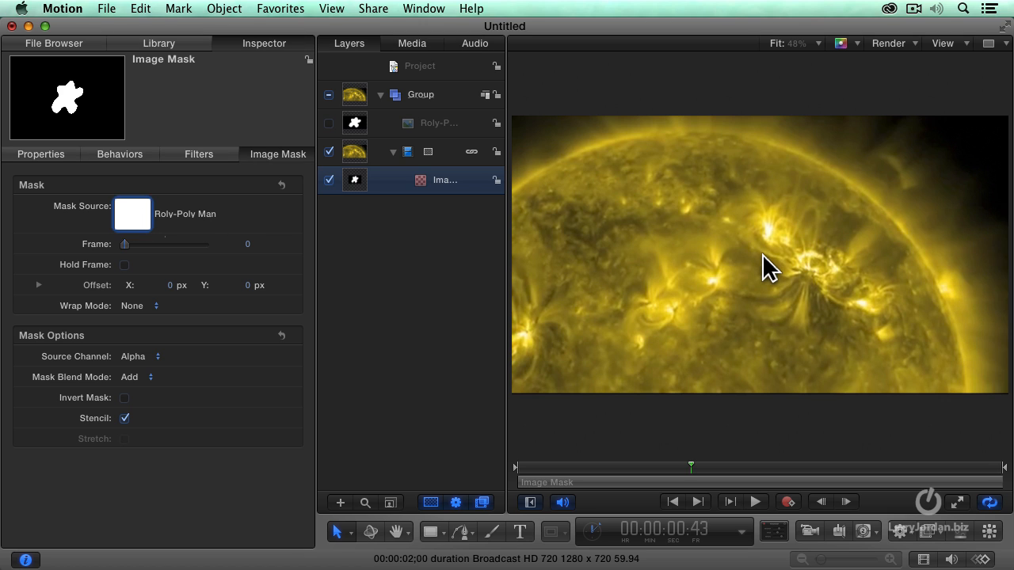
- Set the image mask's source channel to Luminance and scrub the timeline to preview the masked solar flare
mouse_move(67, 108)
left_click(145, 361)
left_click(163, 370)
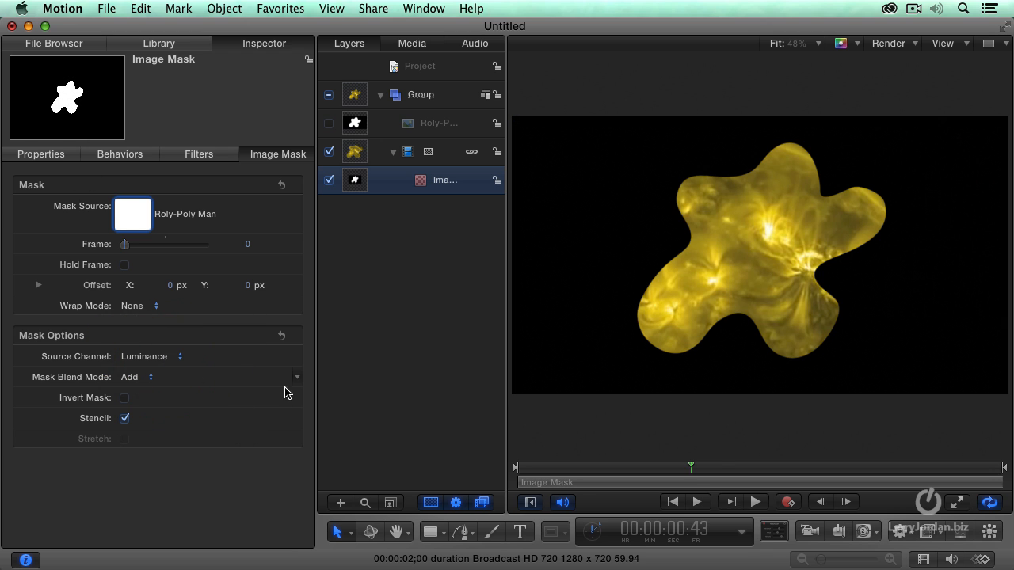
left_click_drag(691, 468, 658, 441)
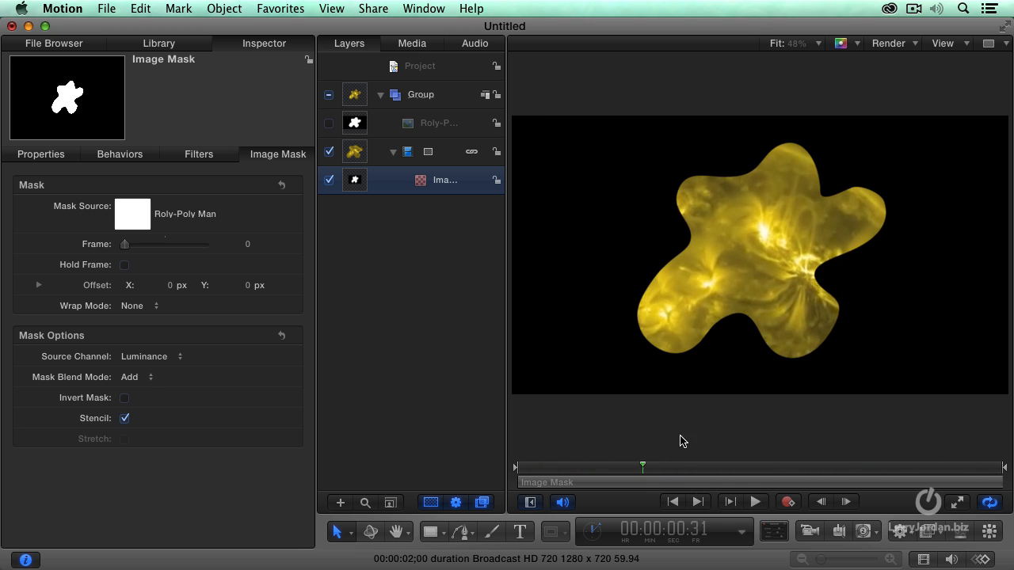
left_click(824, 461)
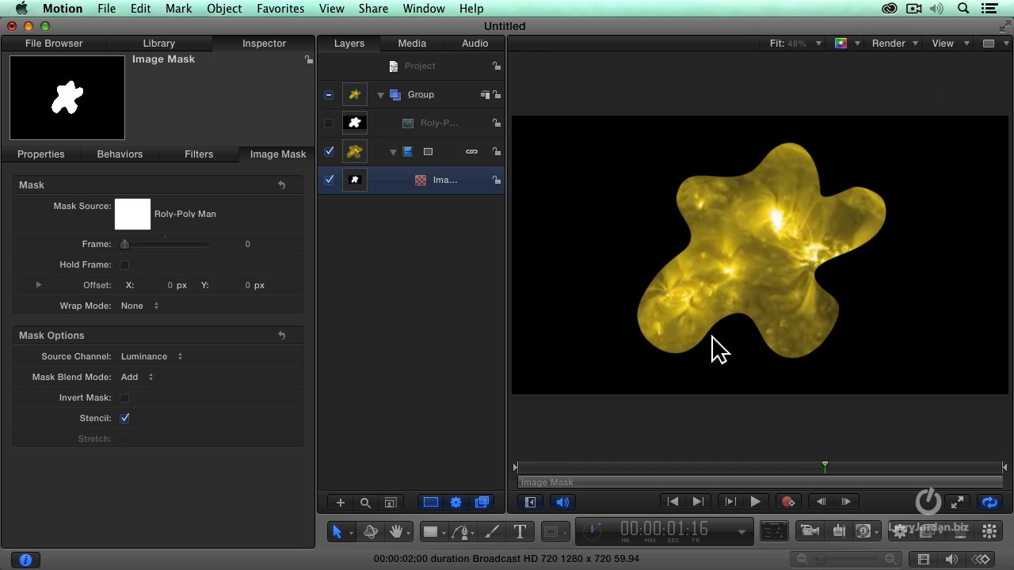
left_click_drag(824, 467, 663, 471)
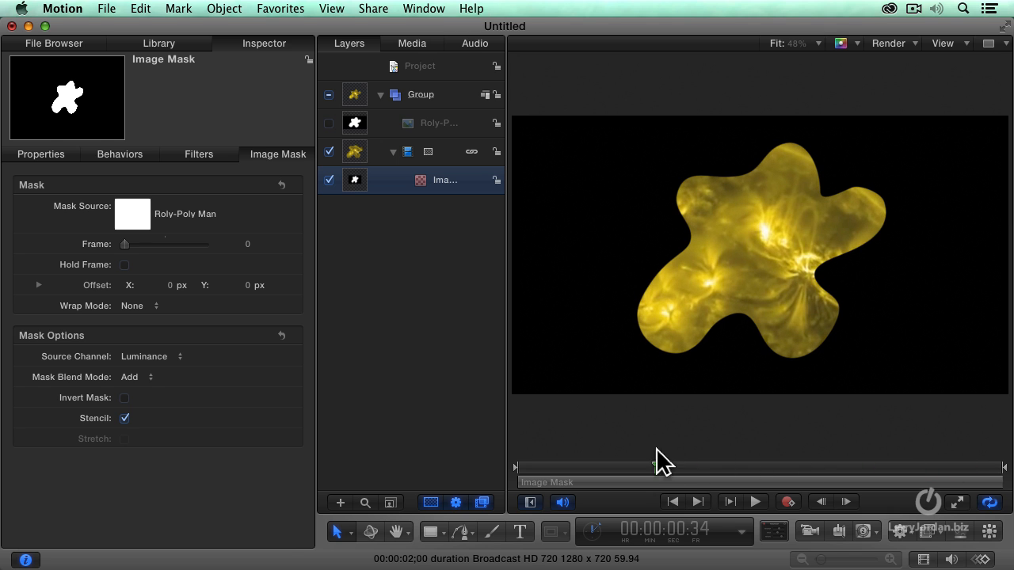
- Delete the image mask applied to the NASA Solar Flare layer
right_click(431, 160)
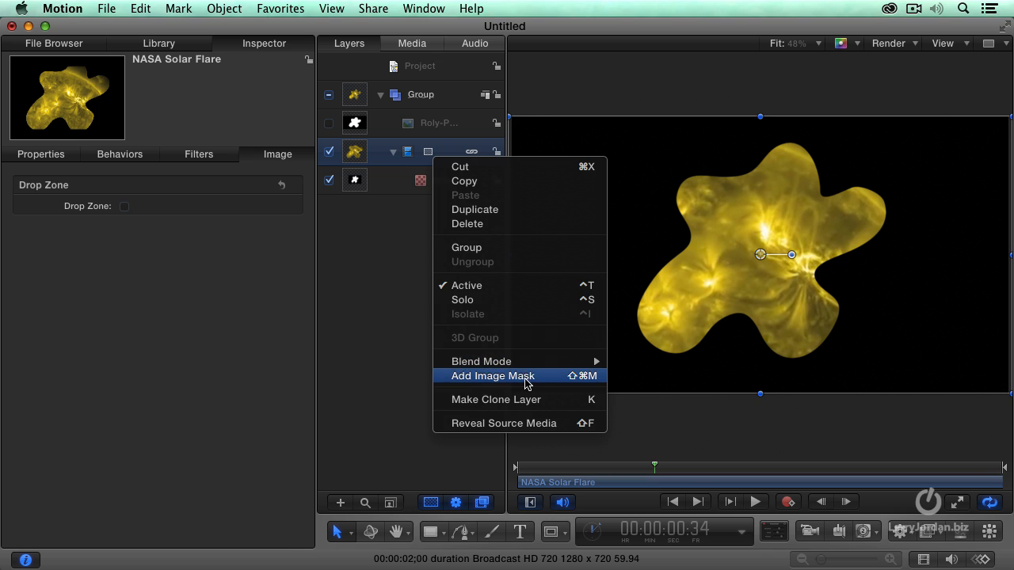
left_click(397, 342)
left_click(458, 182)
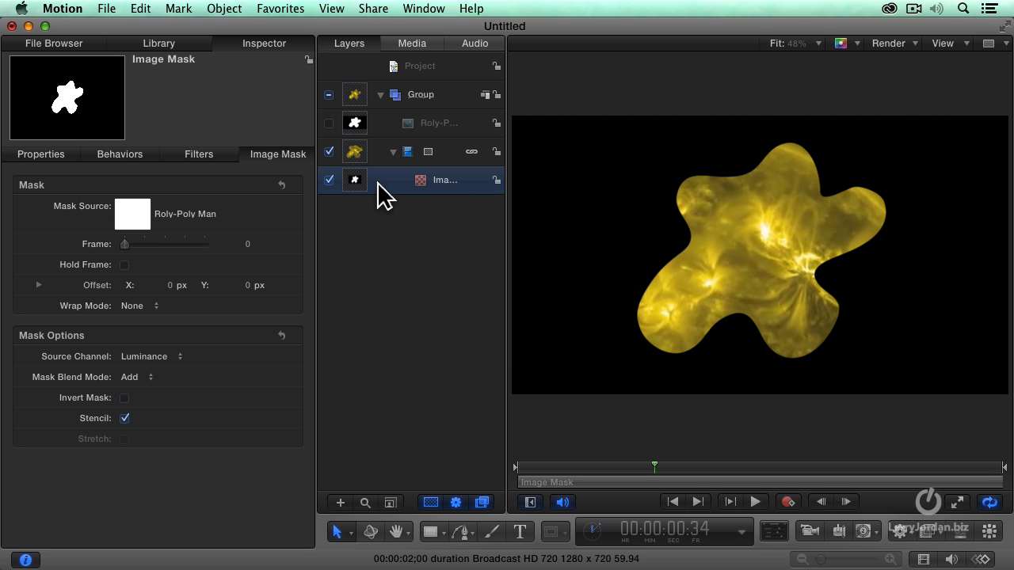
key("Delete")
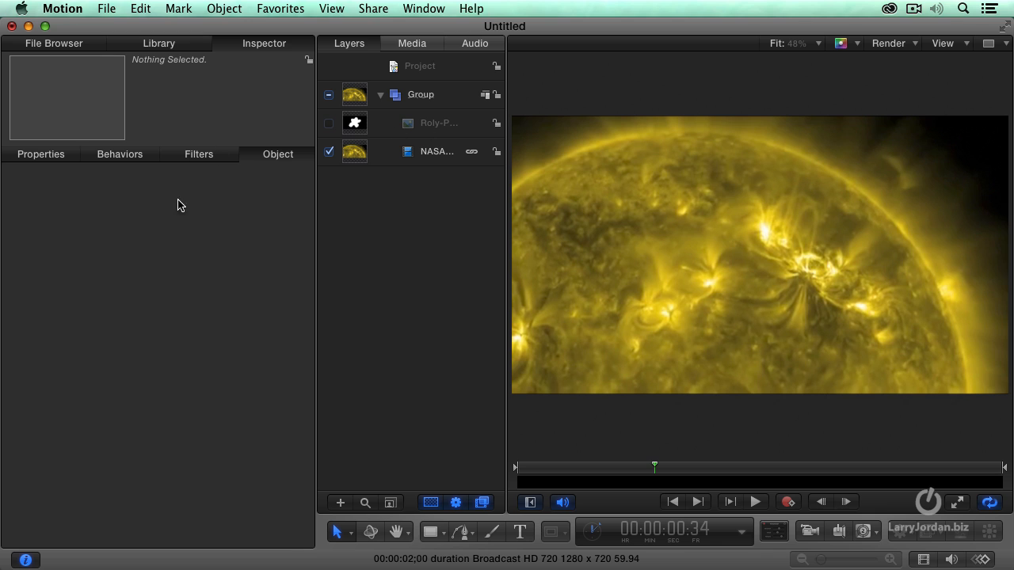
- Add the Disk 02 gadget from the library's Content collection to the project group
left_click(168, 45)
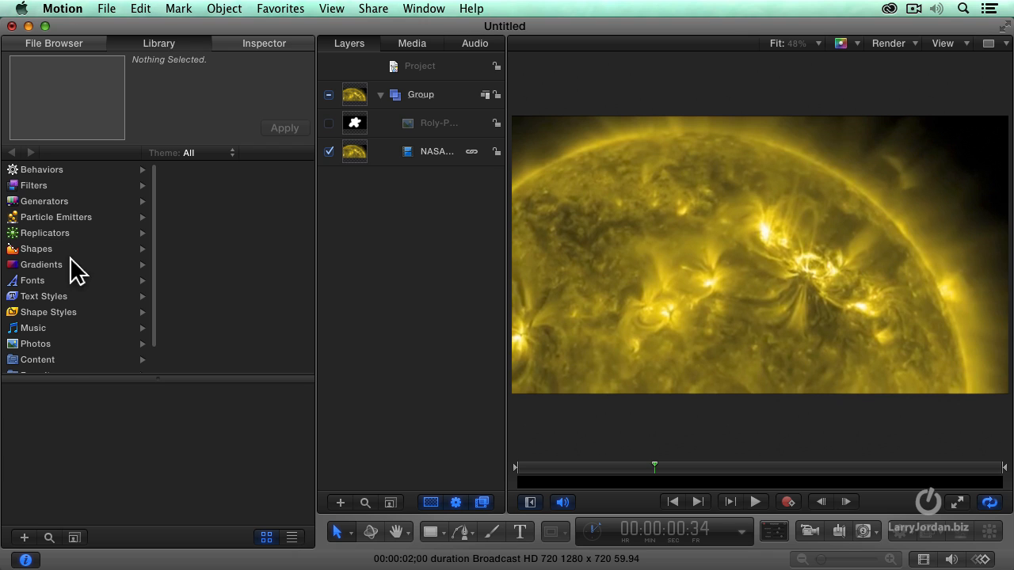
left_click(56, 358)
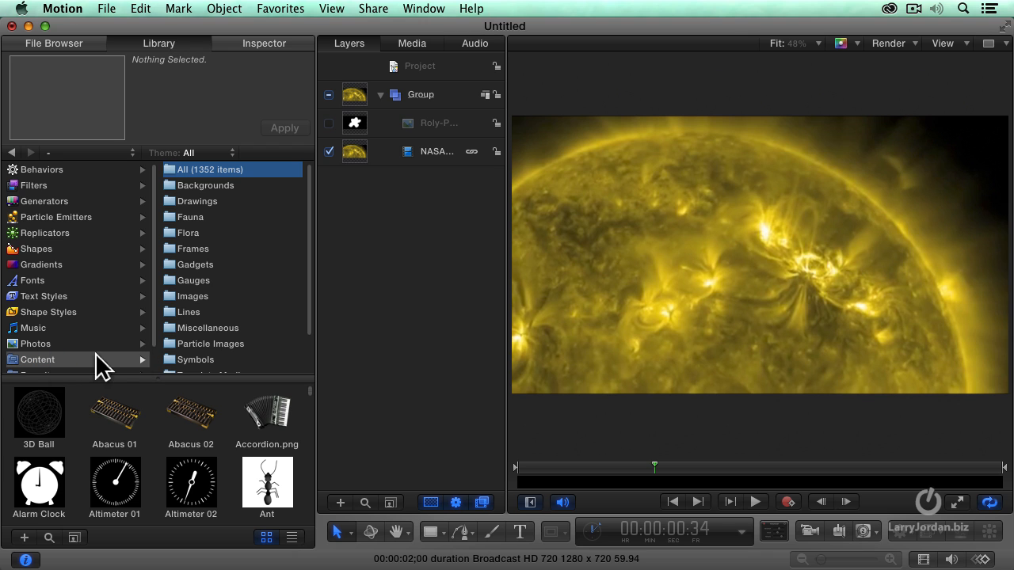
left_click(211, 265)
left_click(211, 281)
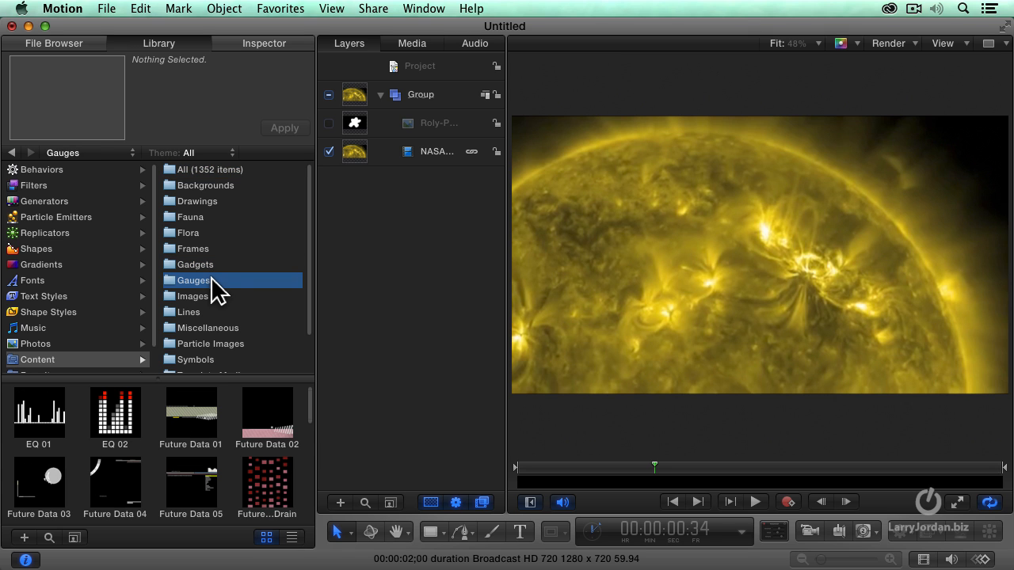
left_click(211, 267)
scroll(183, 460, "down", 5)
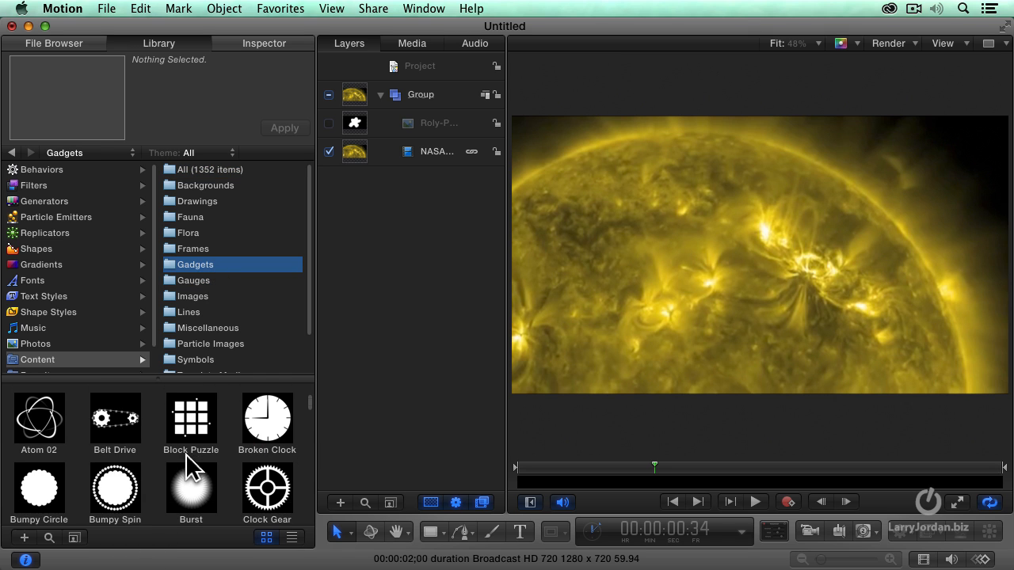
scroll(187, 456, "down", 3)
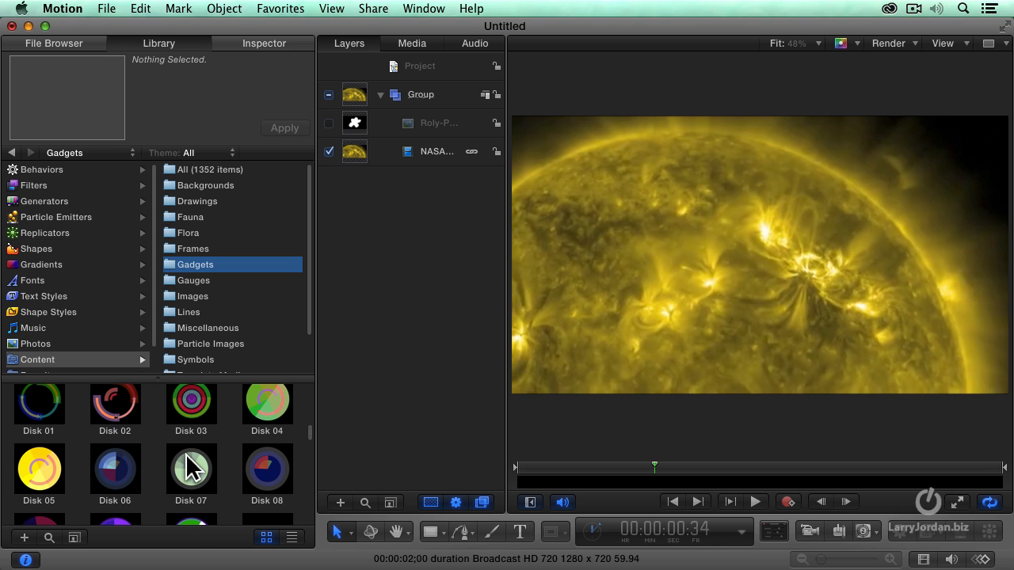
left_click(112, 428)
scroll(165, 424, "up", 2)
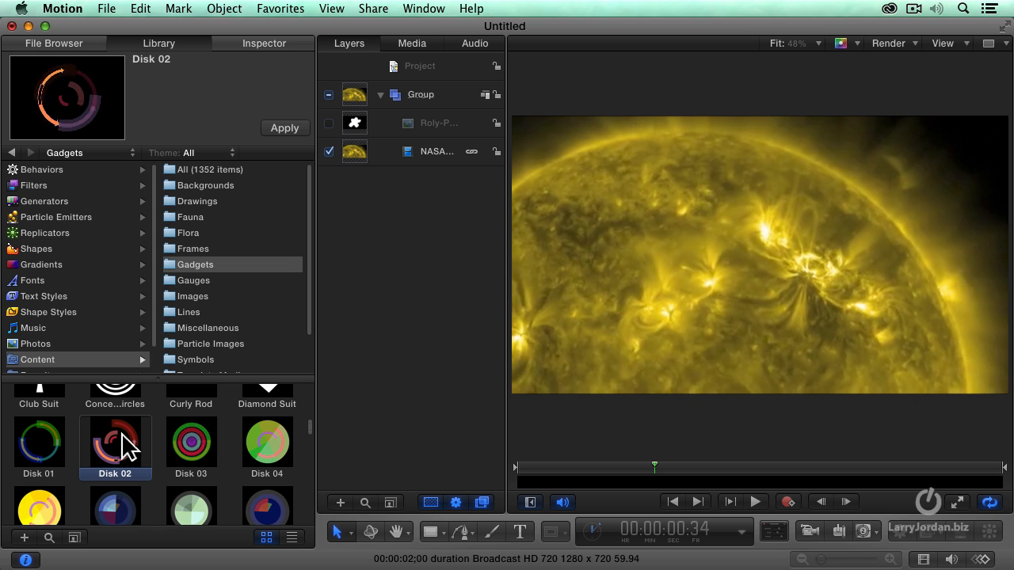
left_click(293, 127)
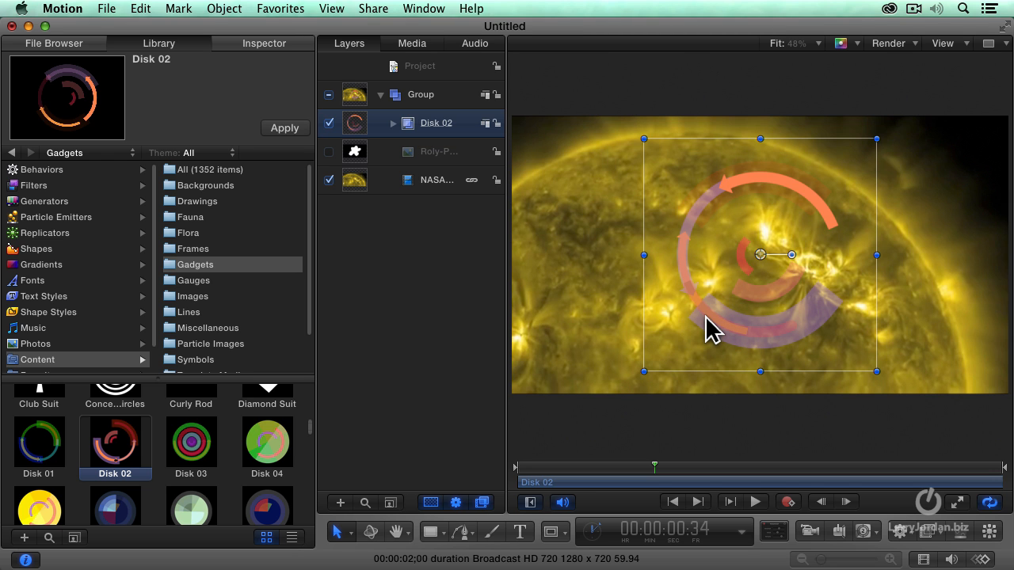
- Play the project to preview the Disk 02 animation over the solar flare, ending at the first frame
key("space")
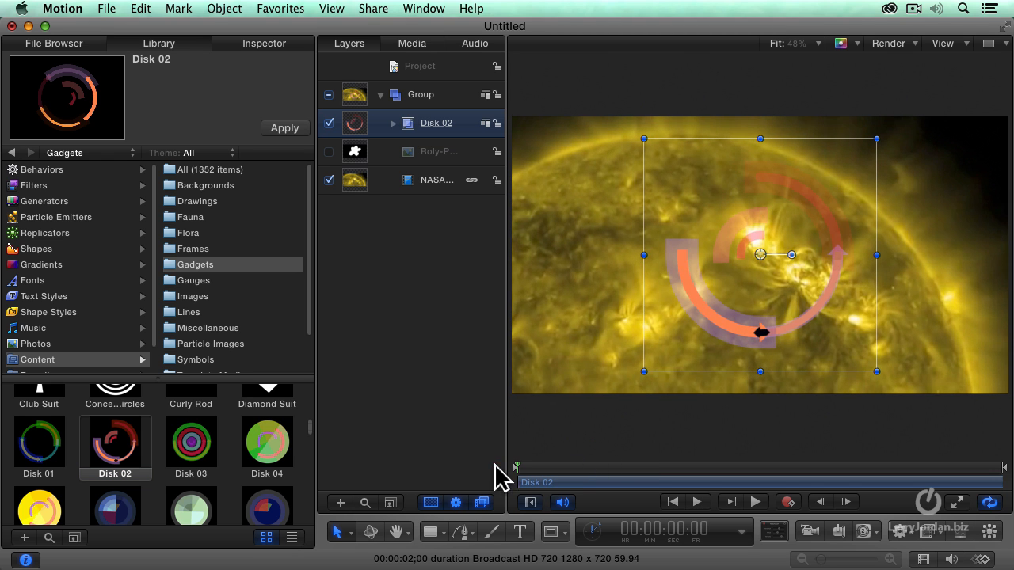
key("space")
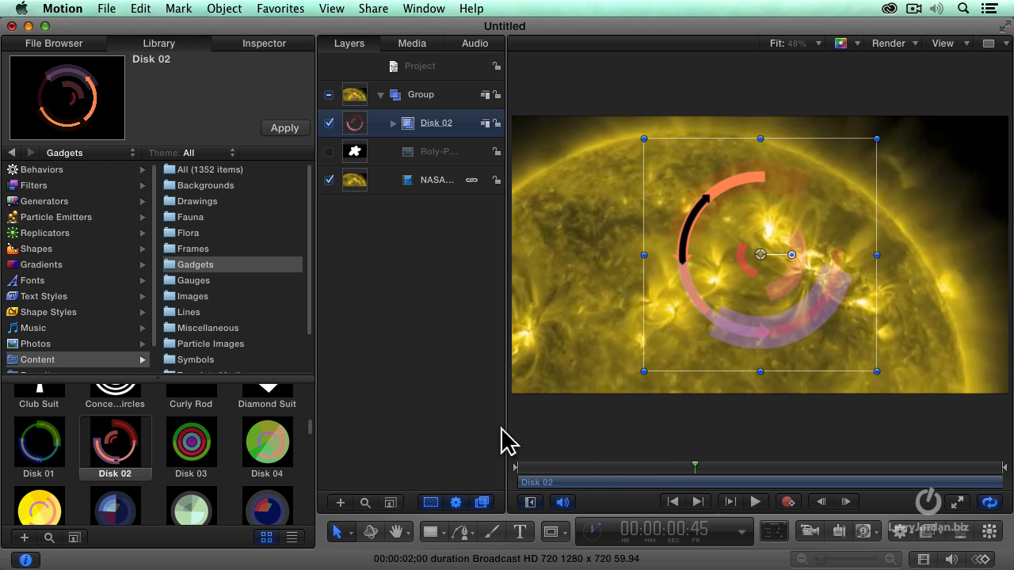
left_click(477, 46)
left_click_drag(388, 91, 296, 96)
left_click(361, 48)
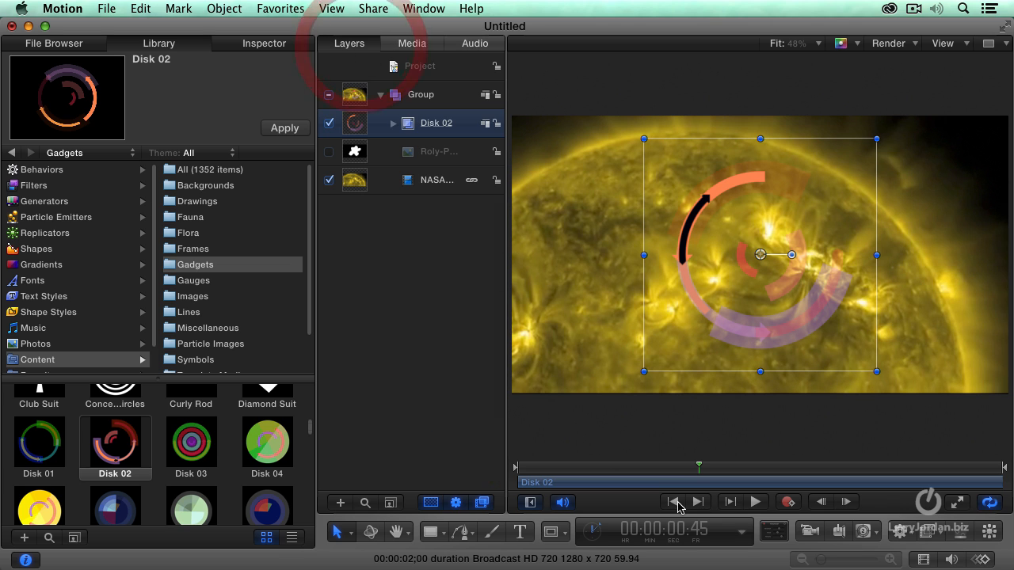
left_click(670, 459)
key("space")
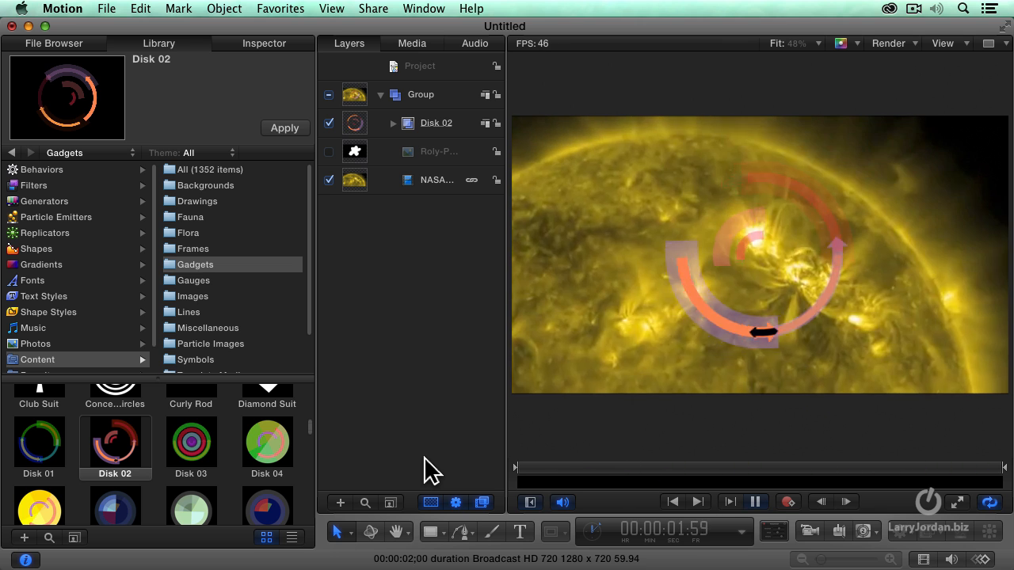
key("space")
left_click_drag(654, 469, 502, 473)
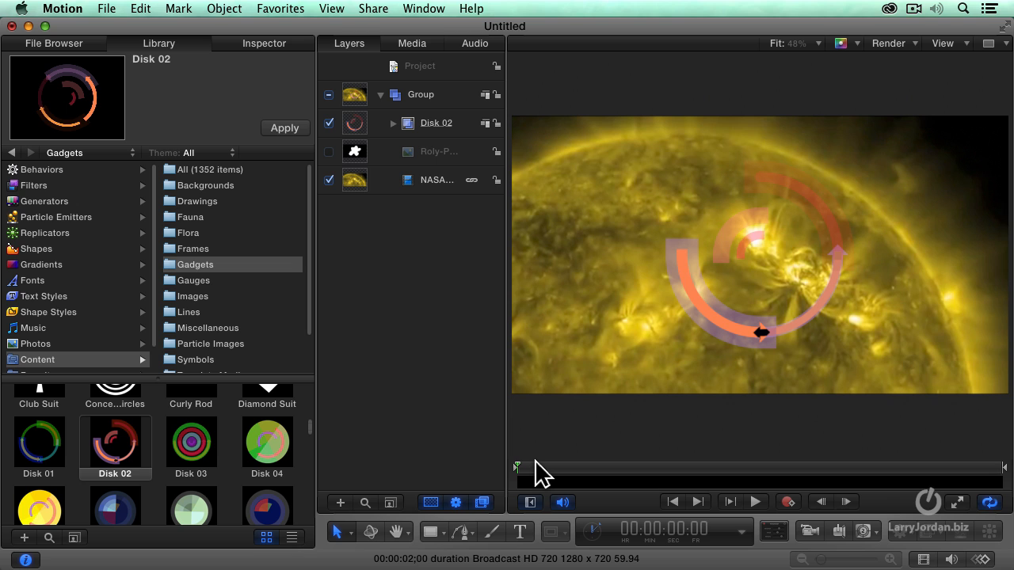
- Add an image mask to the Disk 02 group and select the mask
left_click(416, 125)
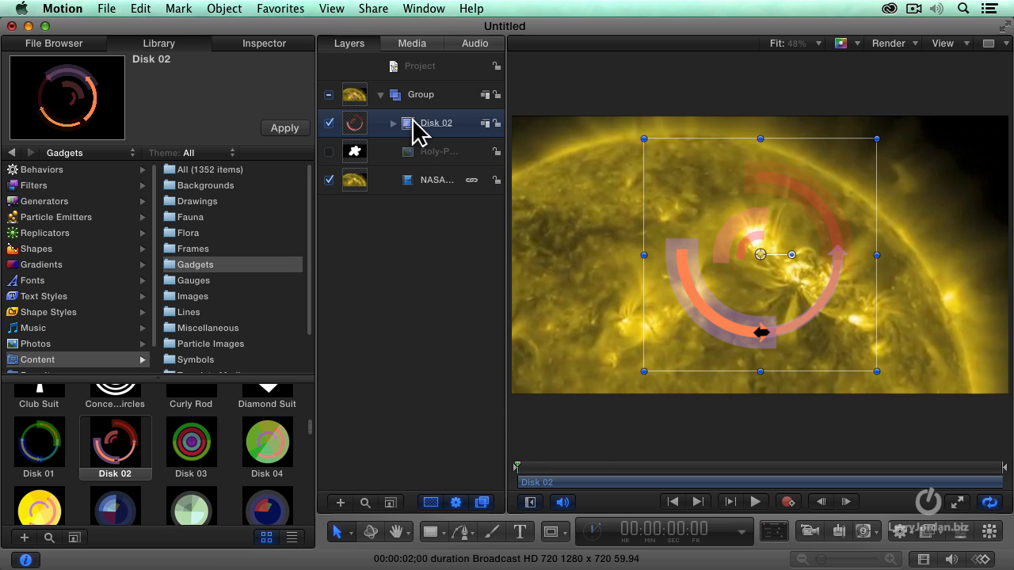
right_click(414, 124)
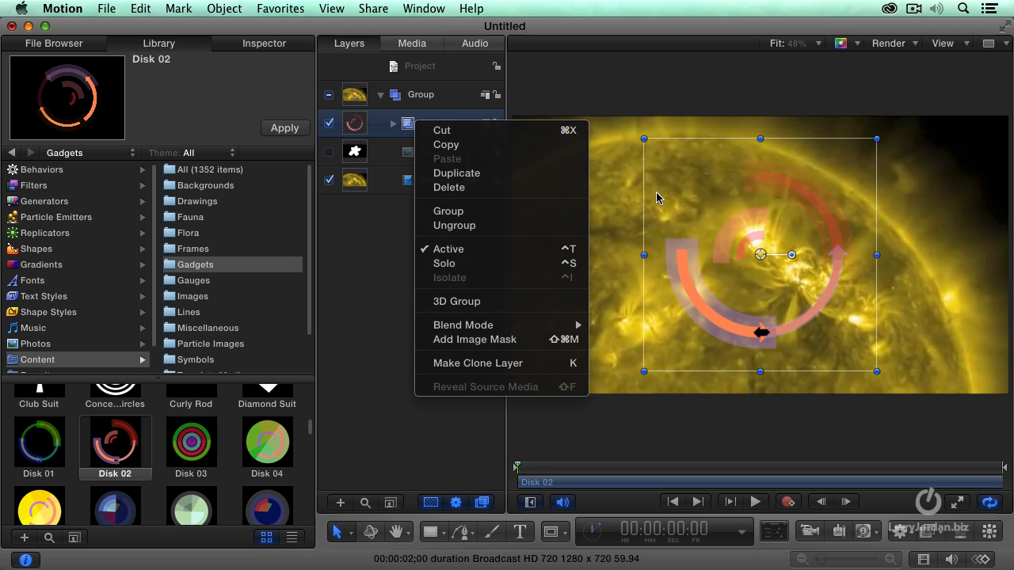
left_click(505, 339)
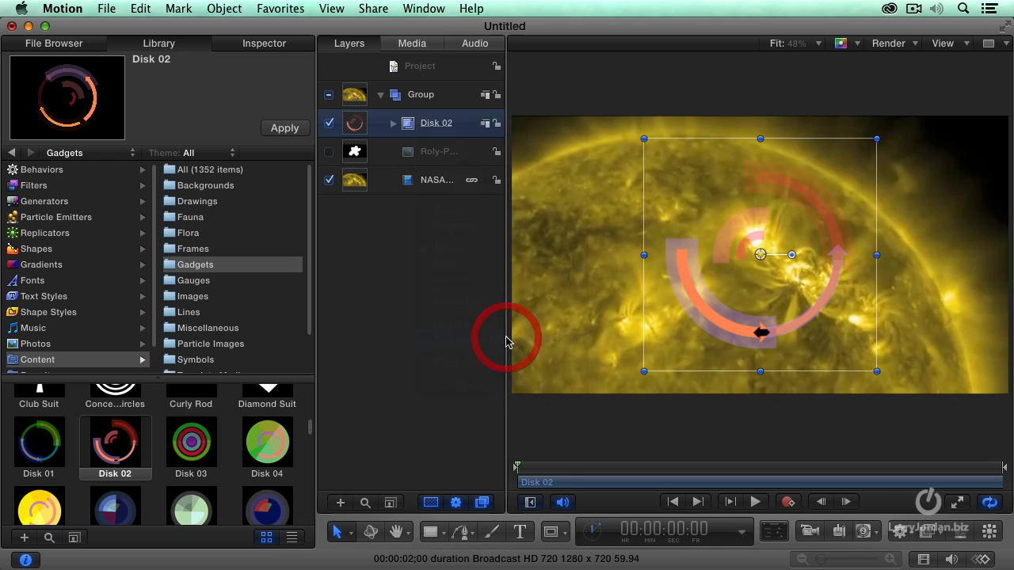
left_click(416, 151)
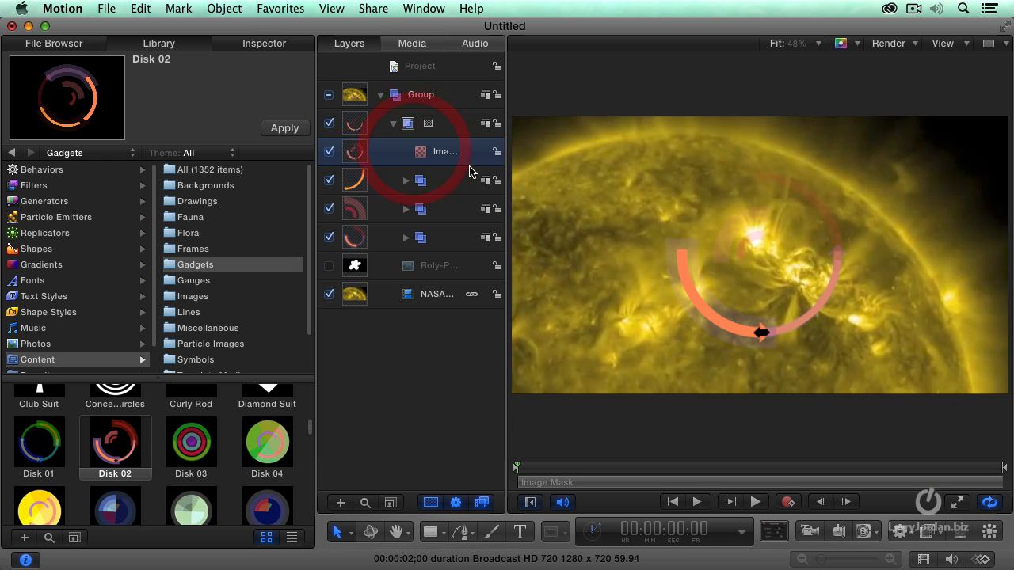
- Use the NASA Solar Flare layer as the image mask's source and set the source channel to Luminance
left_click(254, 42)
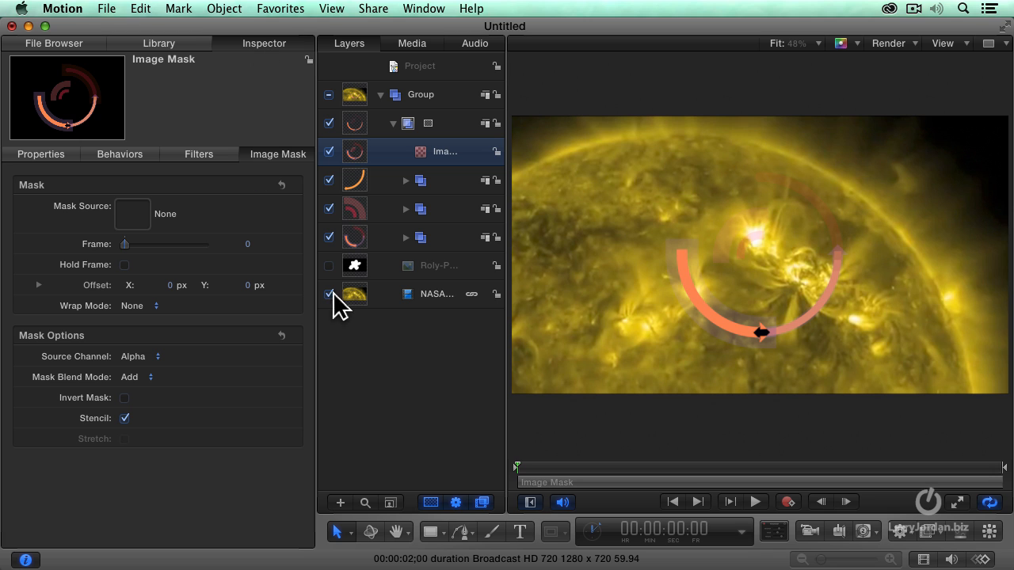
left_click_drag(353, 294, 140, 214)
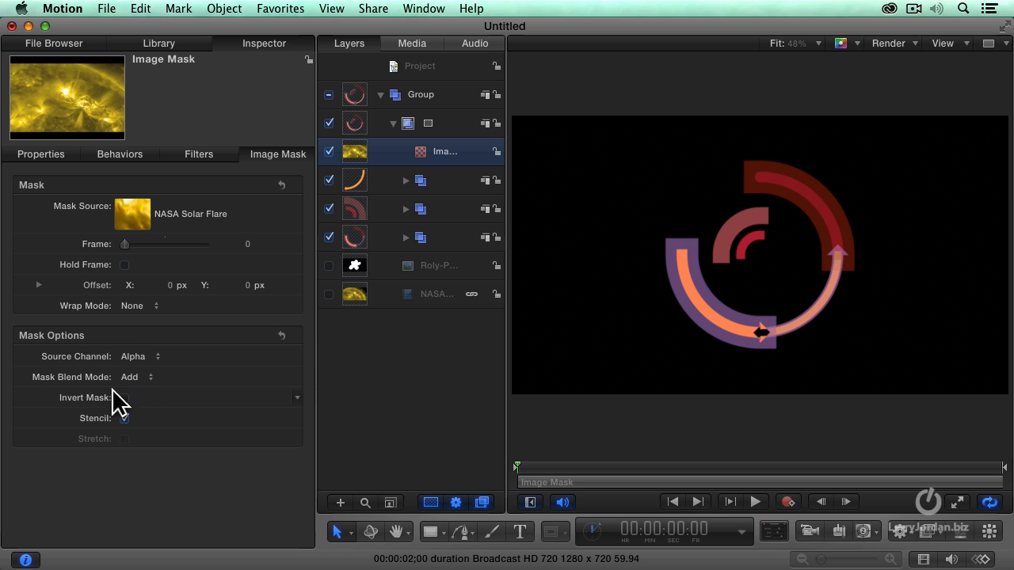
left_click(133, 362)
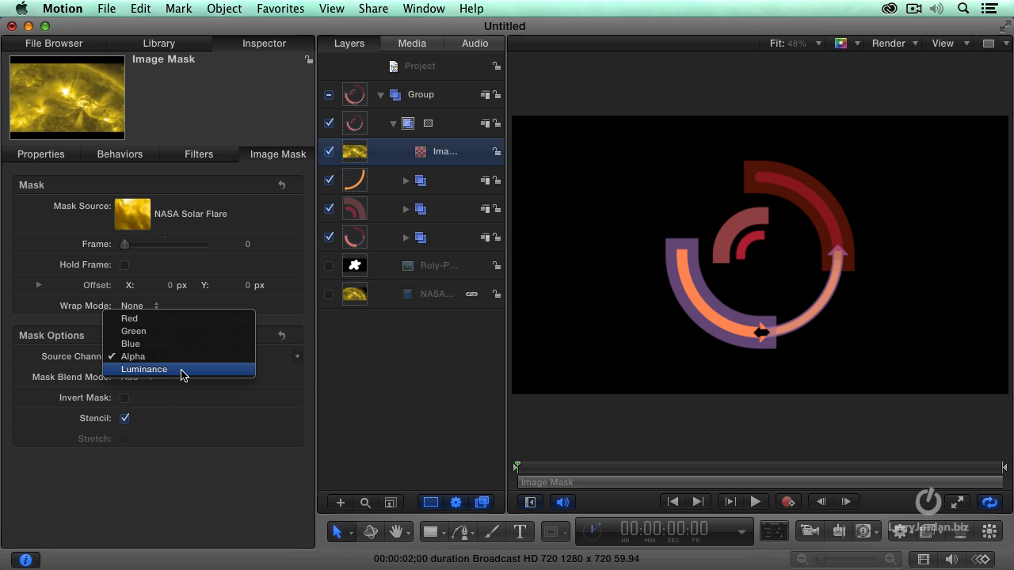
left_click(181, 370)
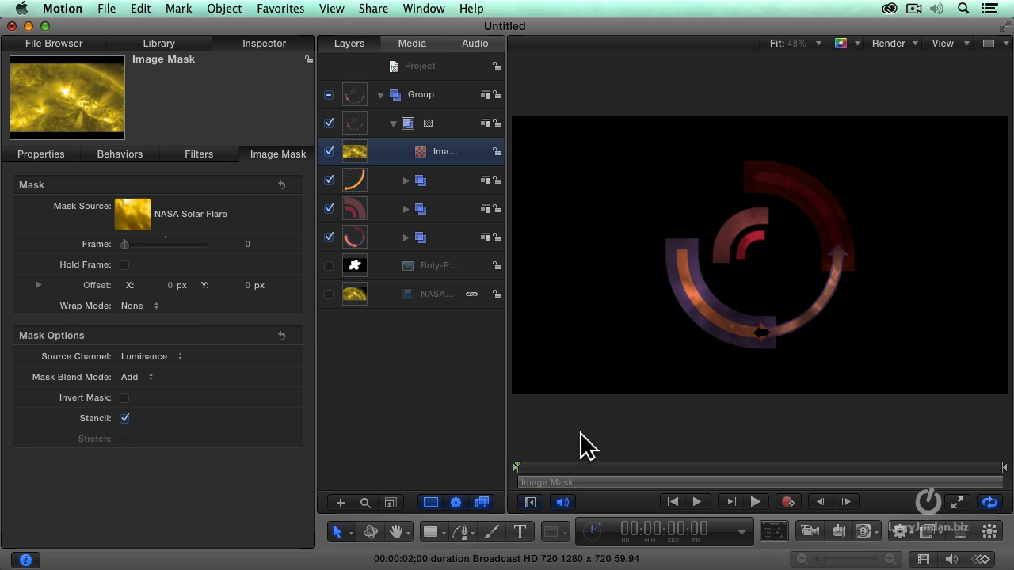
- Play the animation, including once from the first frame, to check the solar flare texture inside the disk
key("space")
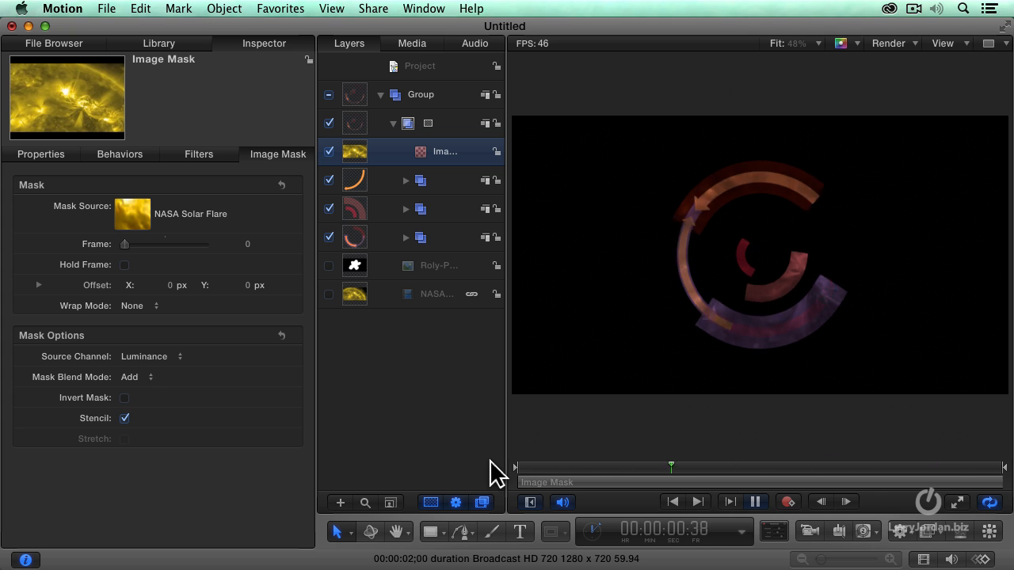
key("space")
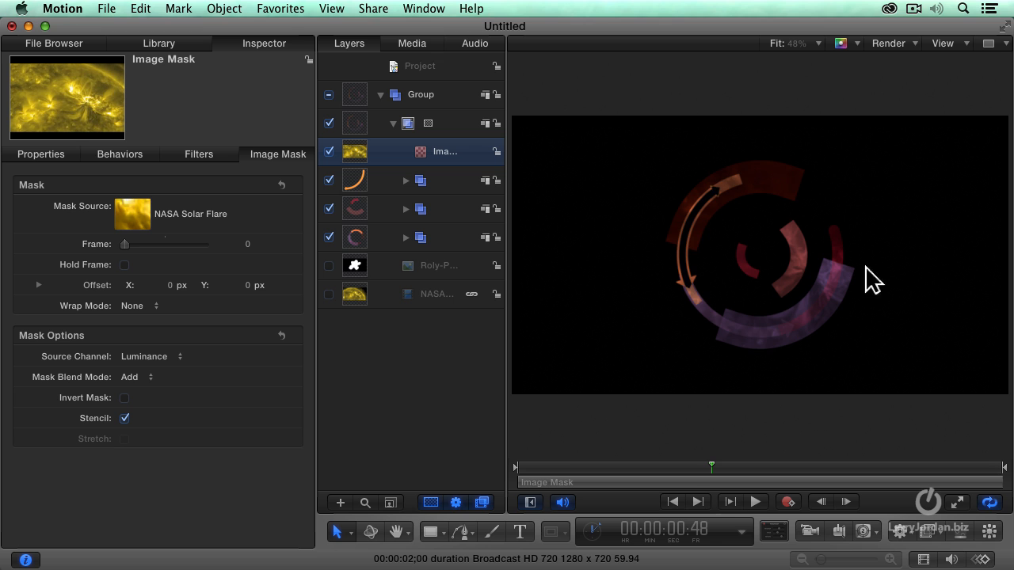
left_click(517, 468)
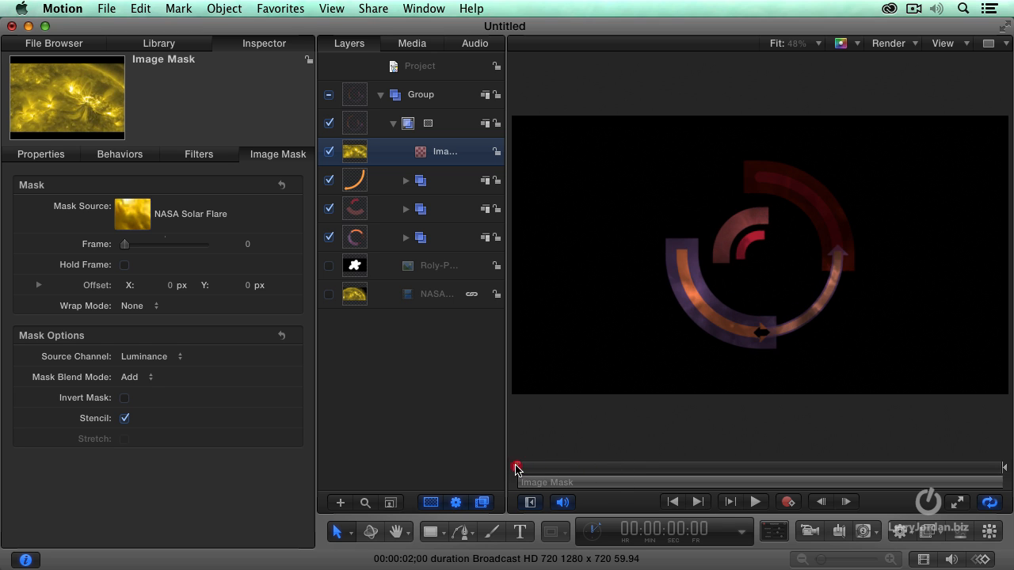
key("space")
key("space")
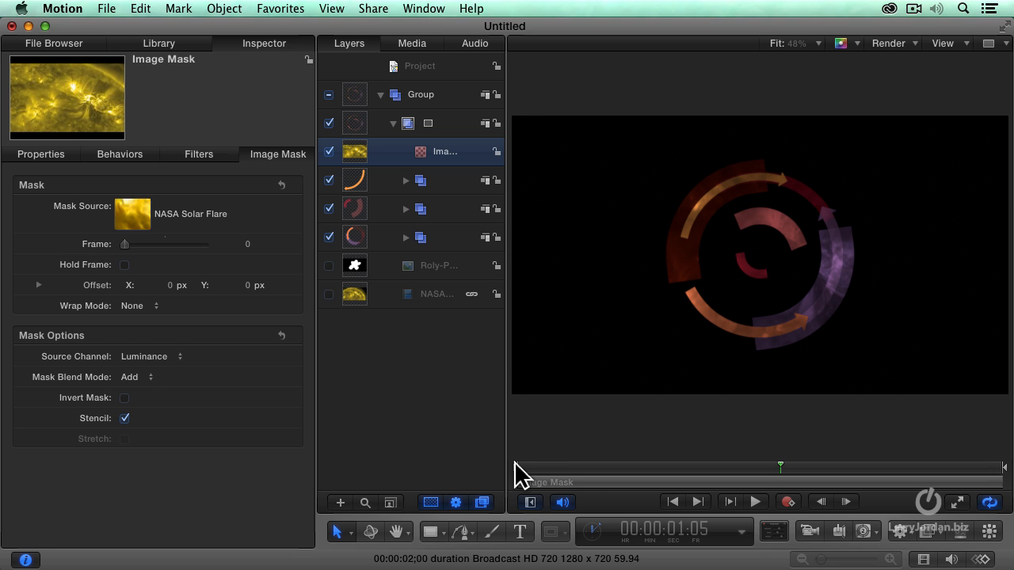
- Set the image mask's blend mode to Subtract and play the animation to preview it
left_click(139, 377)
left_click(174, 390)
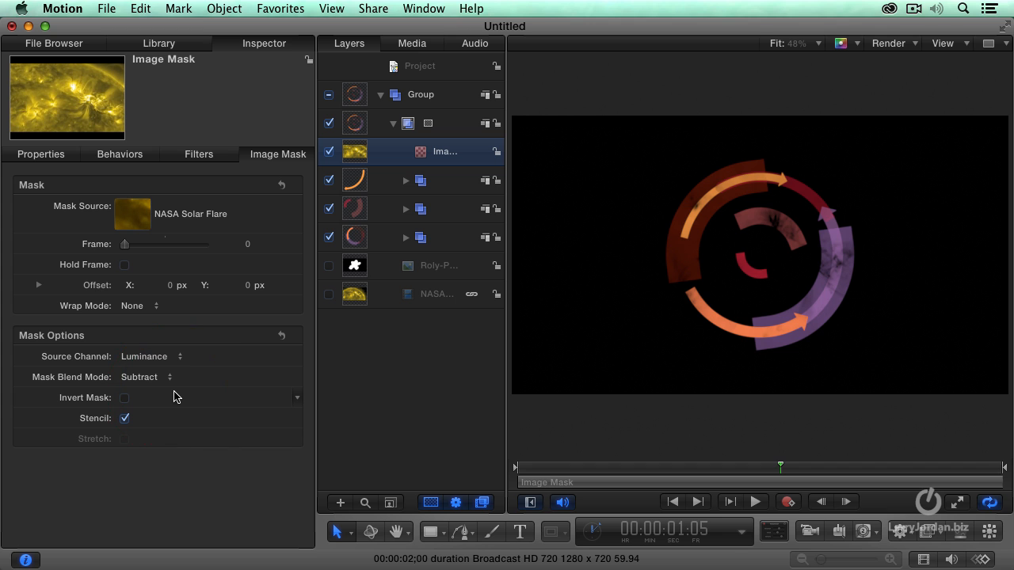
key("space")
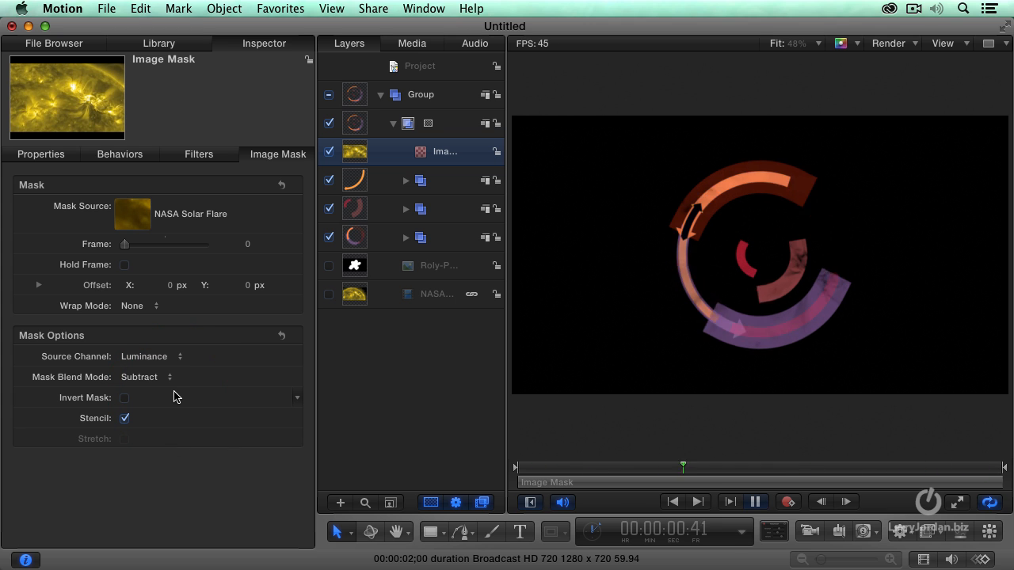
key("space")
left_click_drag(625, 469, 586, 467)
- Switch the image mask's blend mode to Add and back to Subtract, scrubbing the timeline to compare the looks
left_click(132, 377)
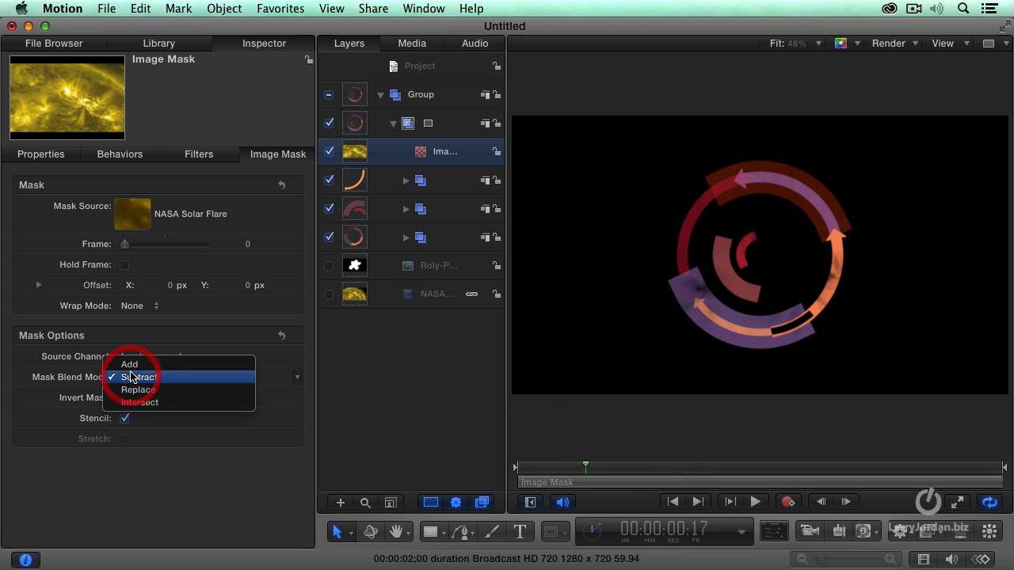
left_click(129, 362)
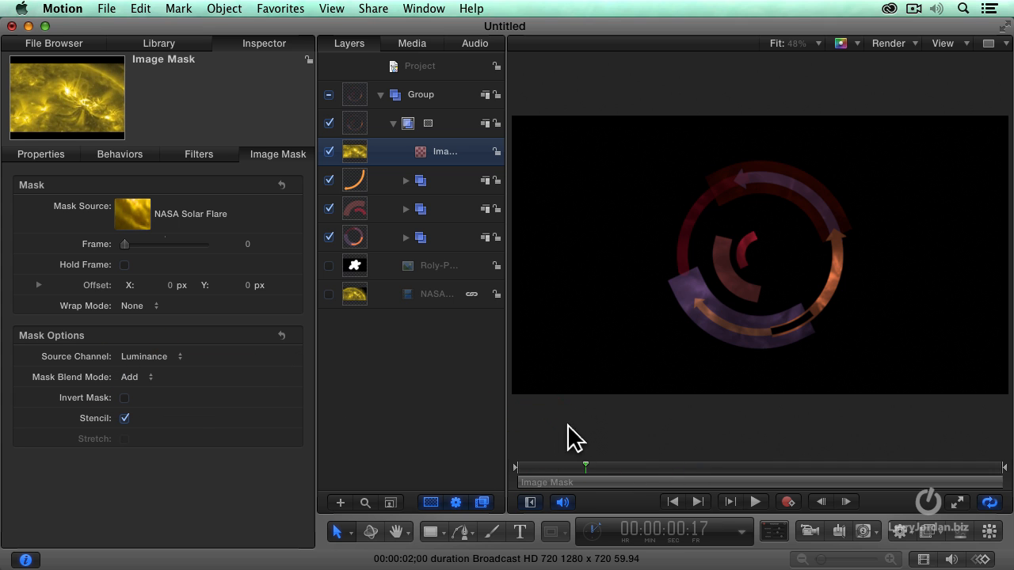
left_click(136, 377)
left_click(147, 389)
left_click_drag(595, 473, 847, 464)
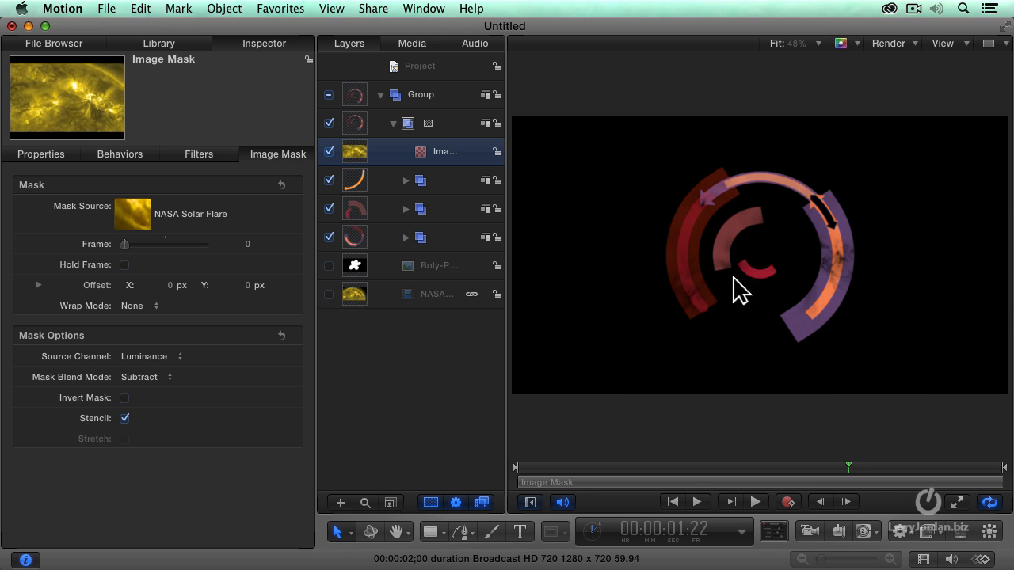
left_click(425, 124)
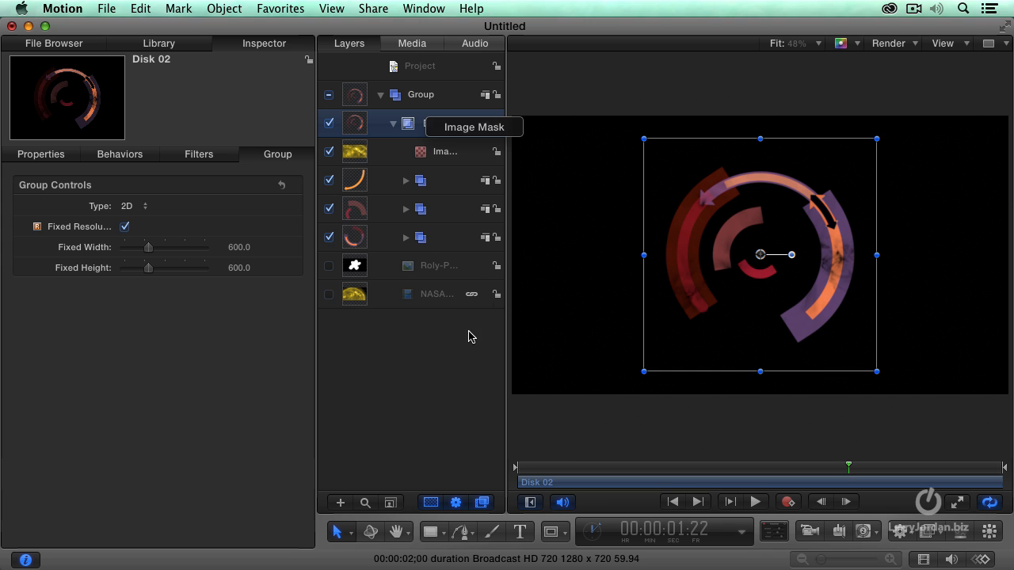
left_click(421, 155)
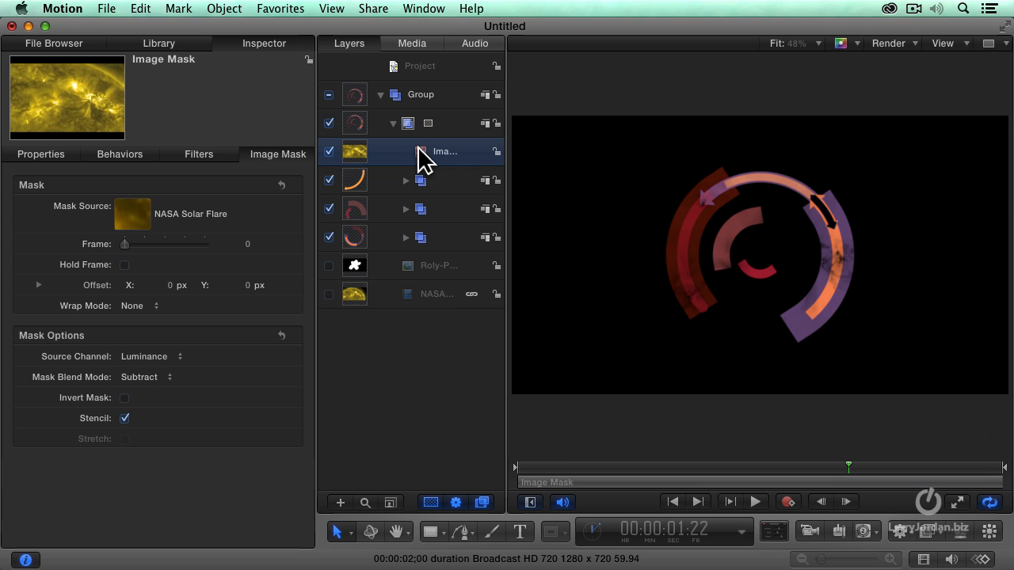